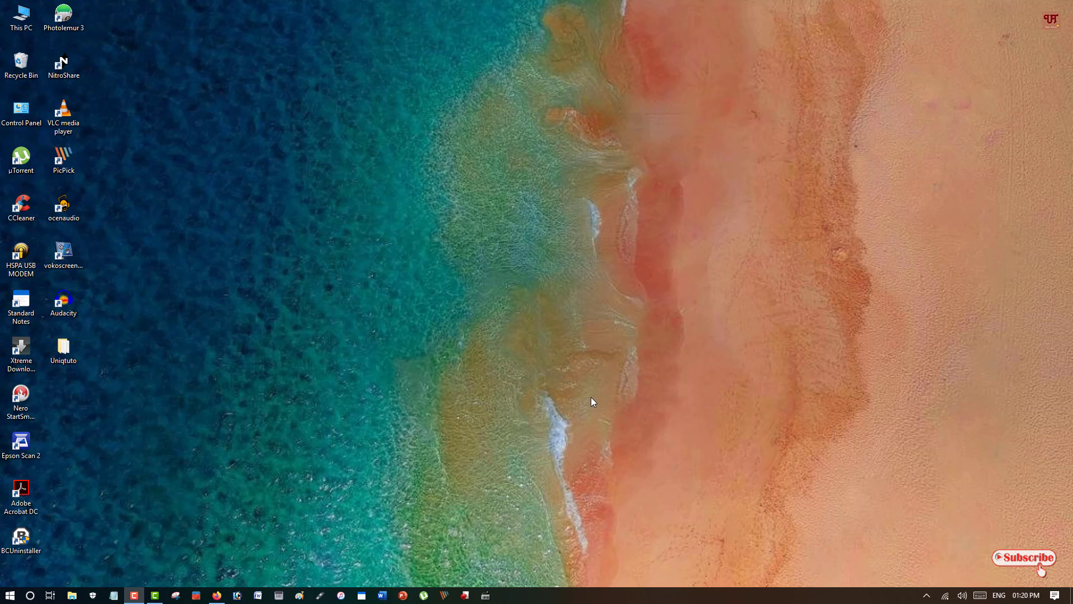
# Step: Bring up Firefox from the taskbar showing the care-eyes.com homepage
pyautogui.click(216, 596)
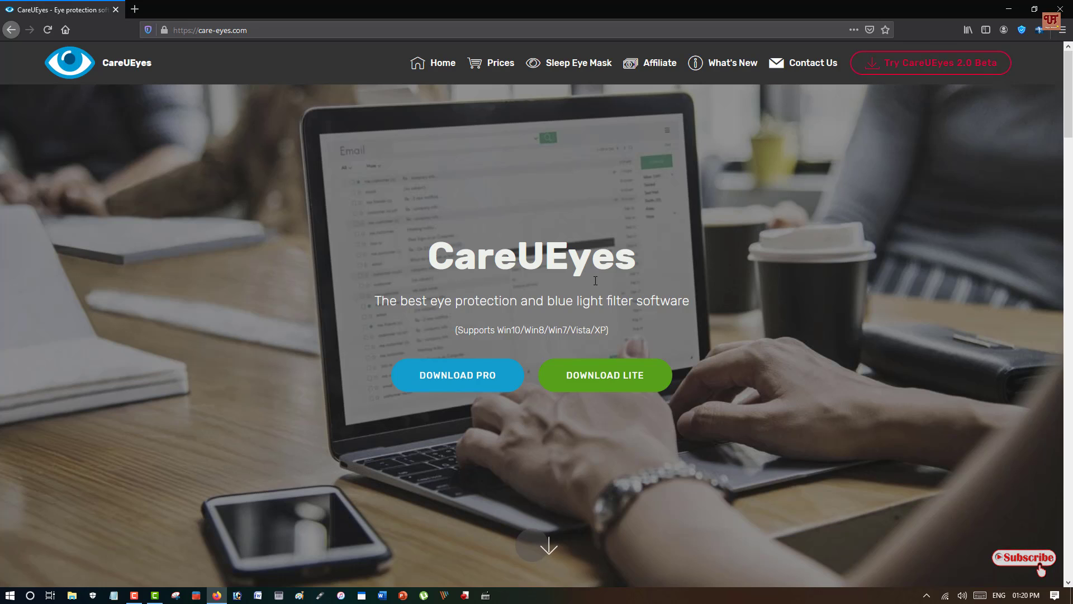
# Step: Download the CareUEyes Pro installer and minimize Firefox while it finishes
pyautogui.click(451, 390)
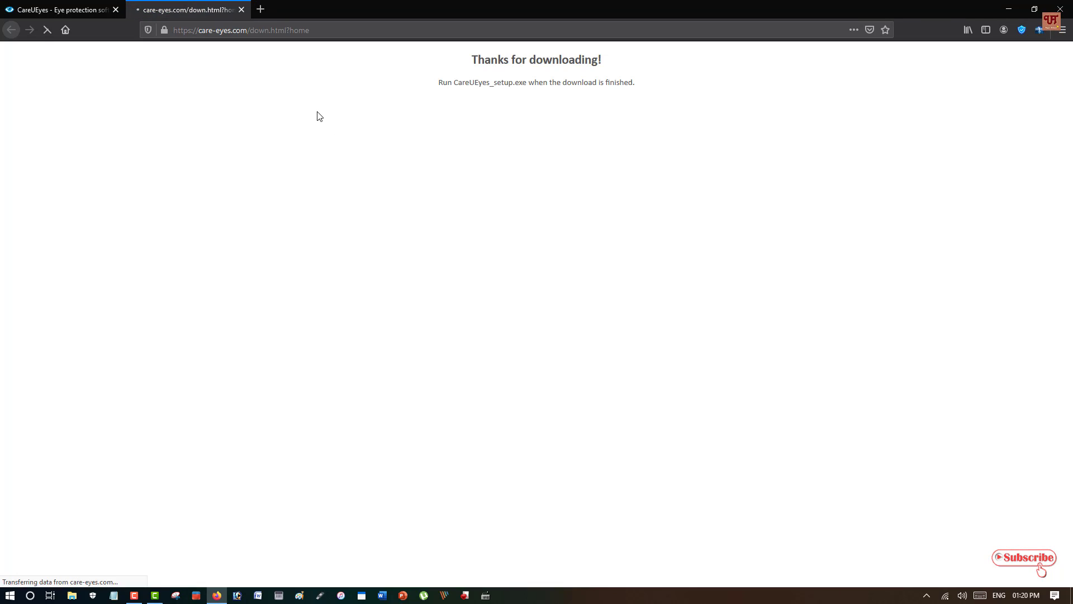
pyautogui.click(520, 339)
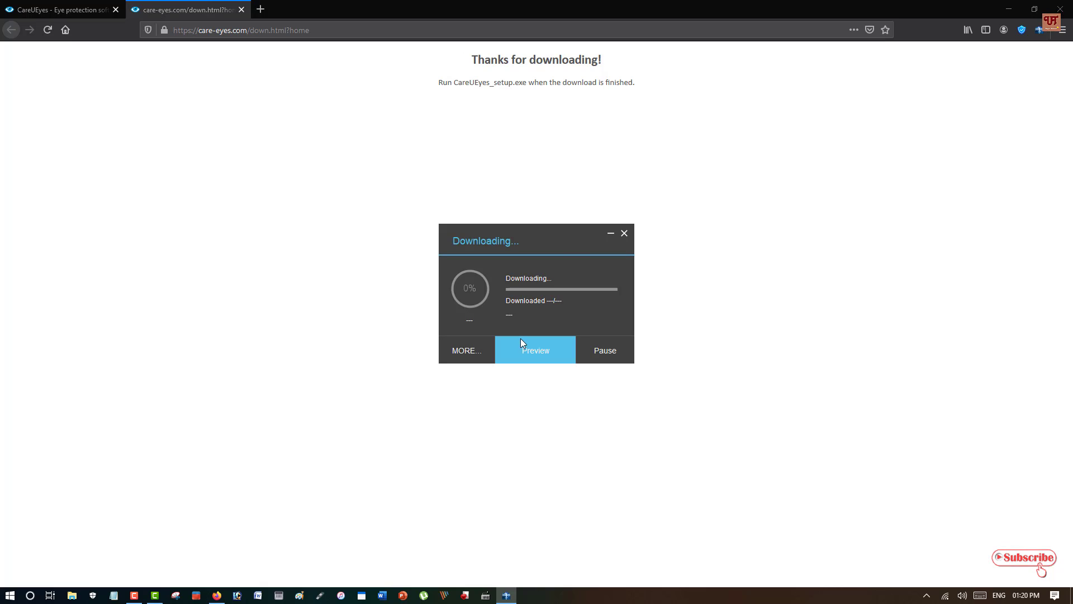
pyautogui.click(1009, 10)
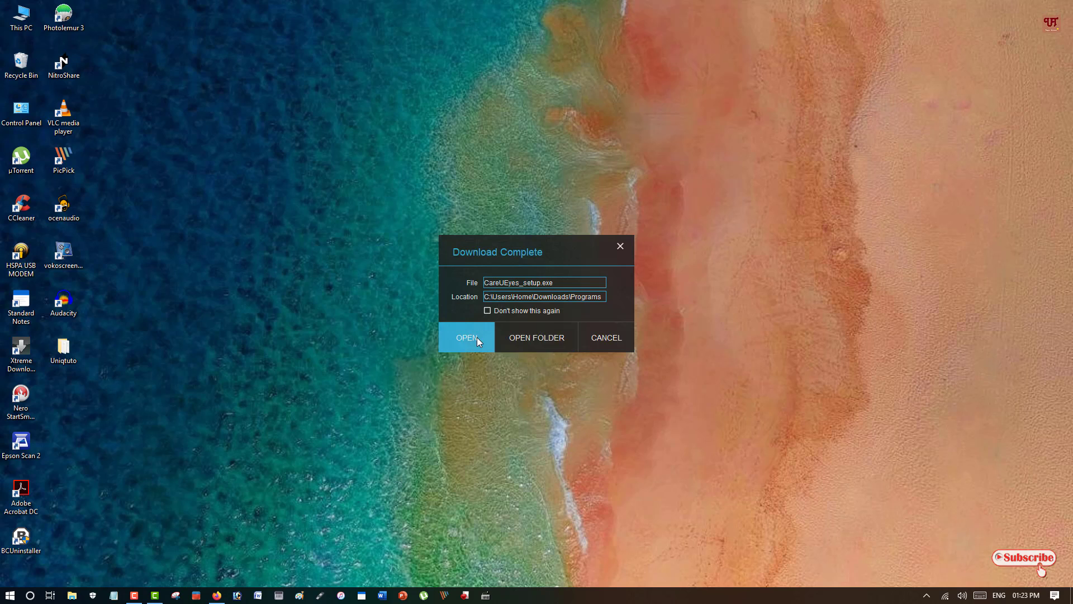
# Step: Run CareUEyes_setup from the Downloads Programs folder and minimize File Explorer
pyautogui.click(535, 339)
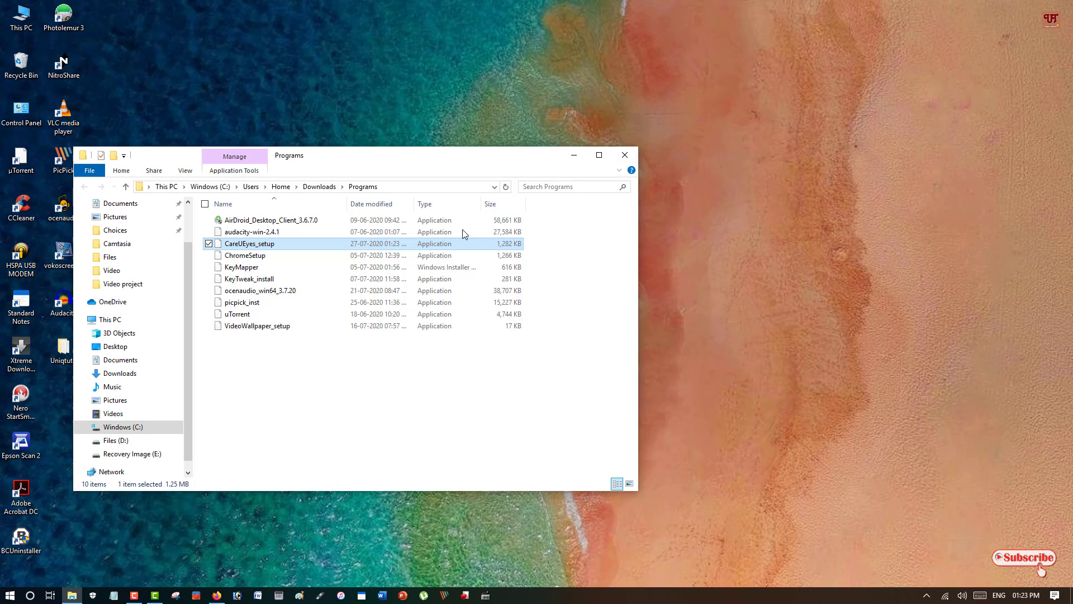
pyautogui.doubleClick(368, 245)
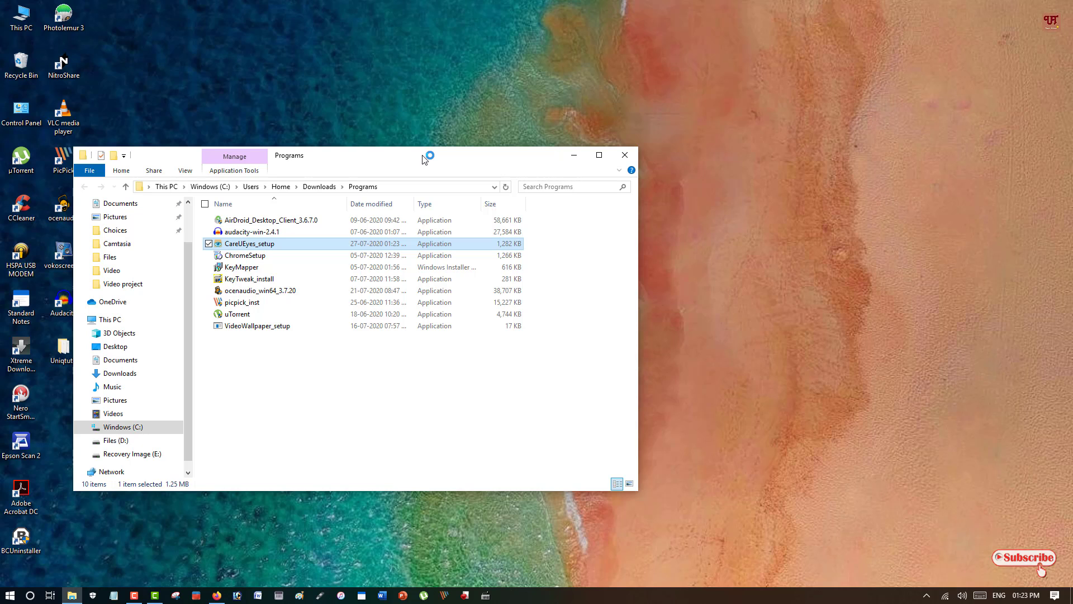
pyautogui.click(575, 156)
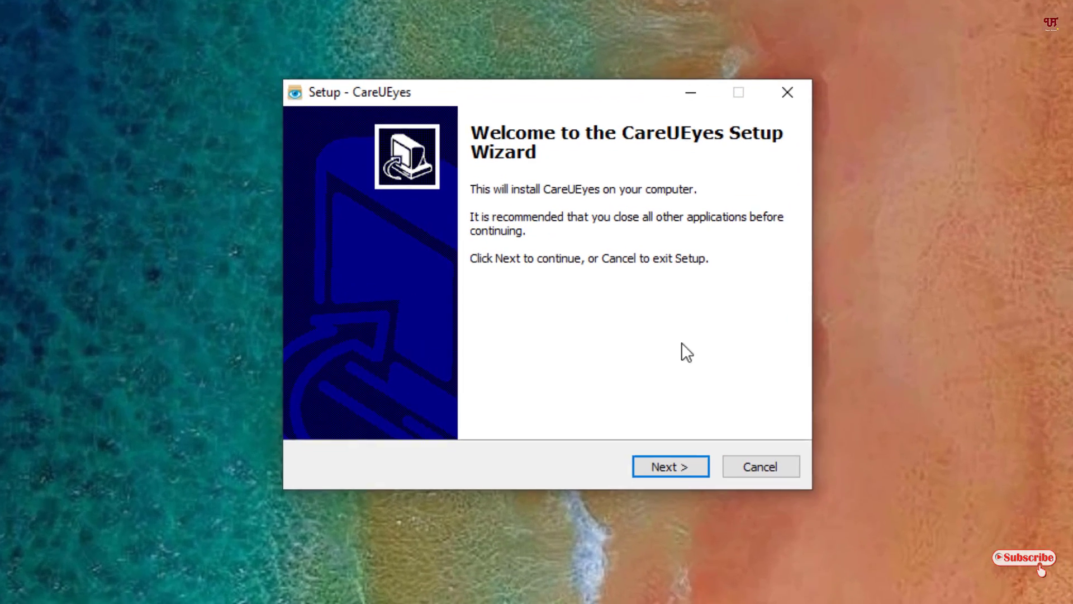
# Step: Install CareUEyes with the desktop icon option kept, then finish setup to launch it
pyautogui.click(687, 480)
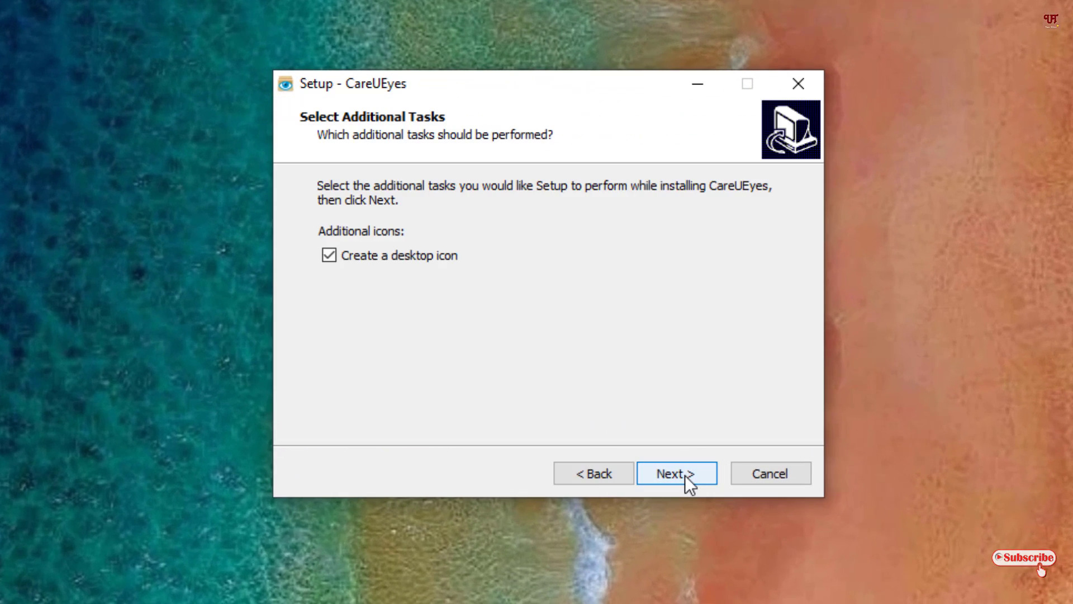
pyautogui.click(683, 476)
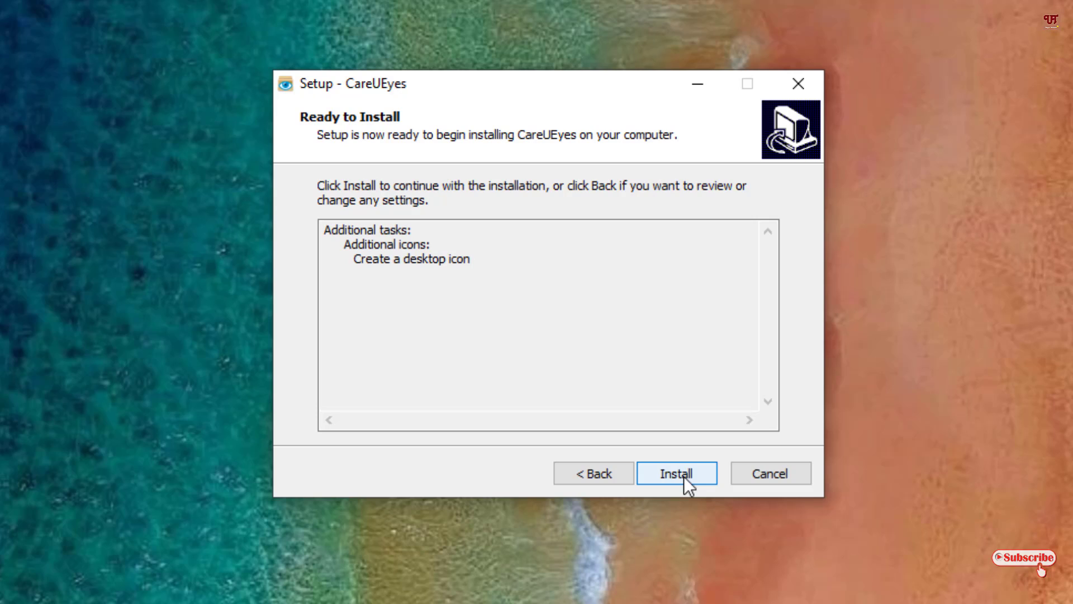
pyautogui.click(683, 477)
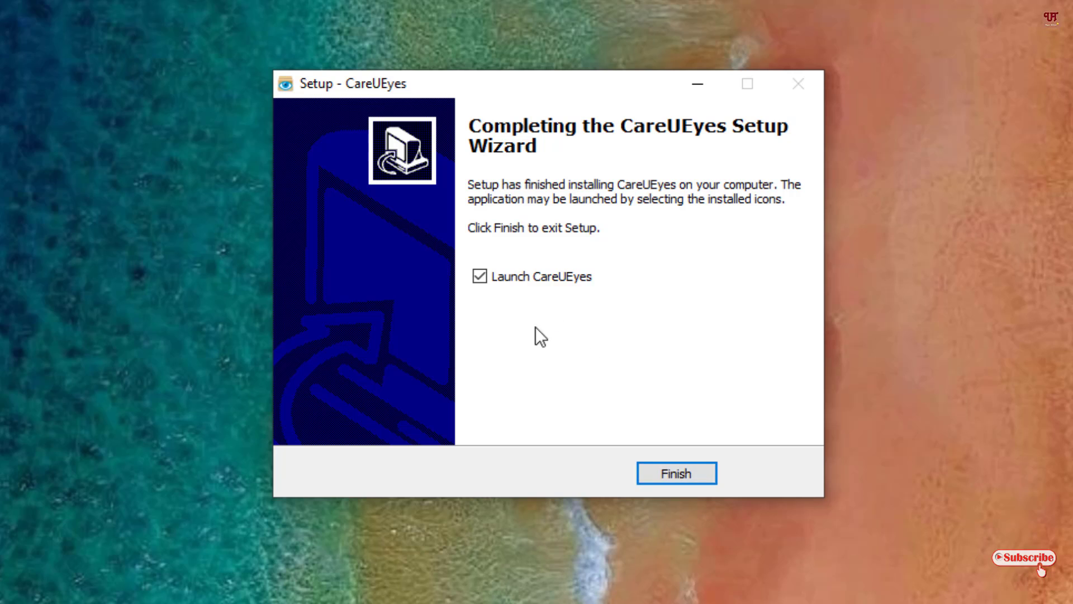
pyautogui.click(665, 472)
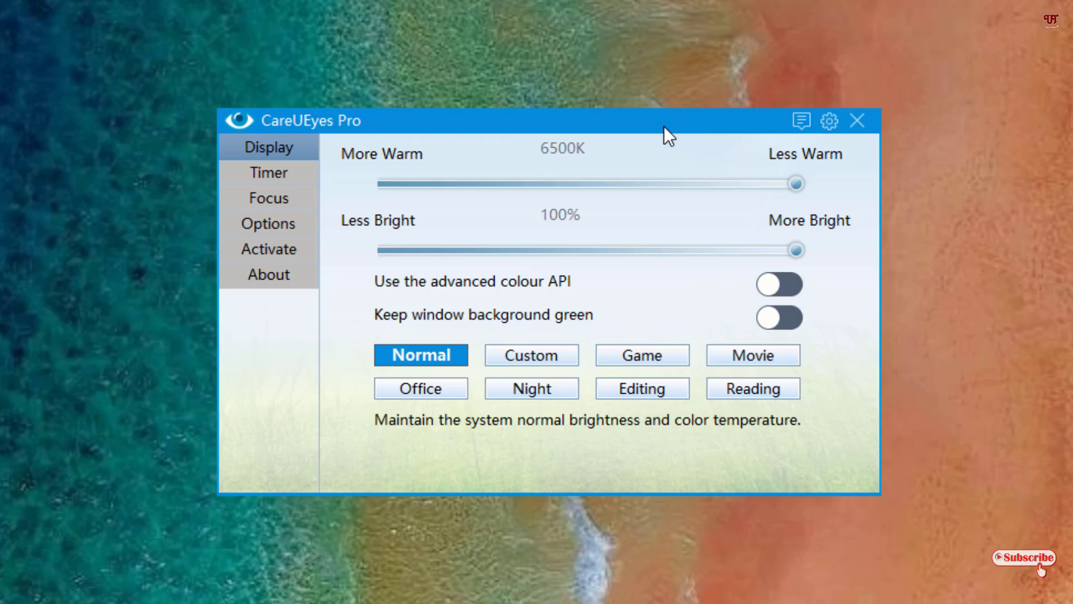
# Step: Try the Custom, Game, Movie and Office presets, then return to the Normal preset
pyautogui.moveTo(664, 126); pyautogui.dragTo(710, 161)
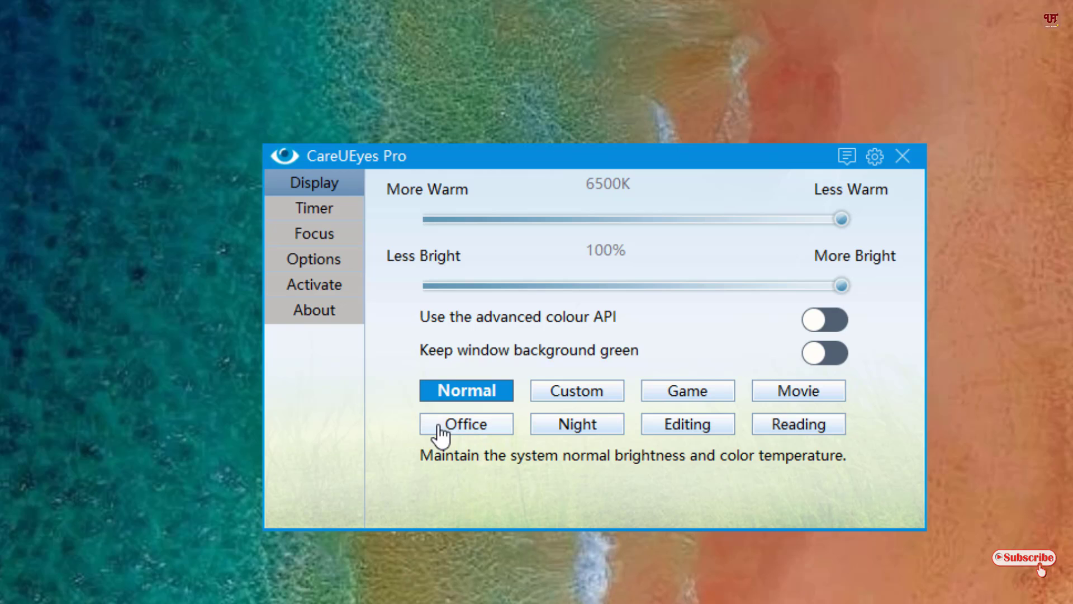
pyautogui.click(579, 392)
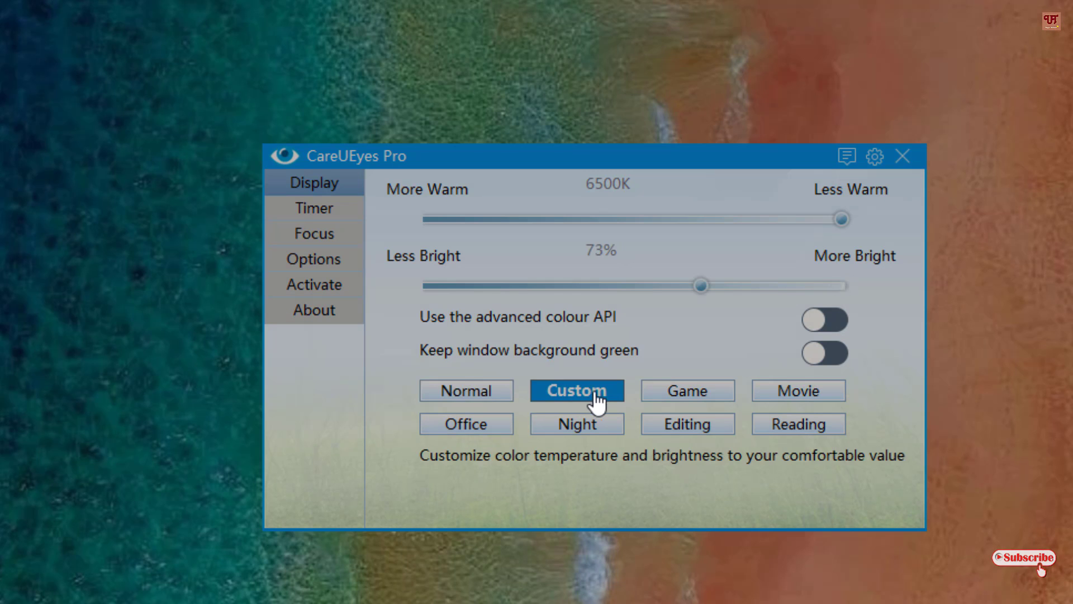
pyautogui.click(693, 401)
pyautogui.click(784, 397)
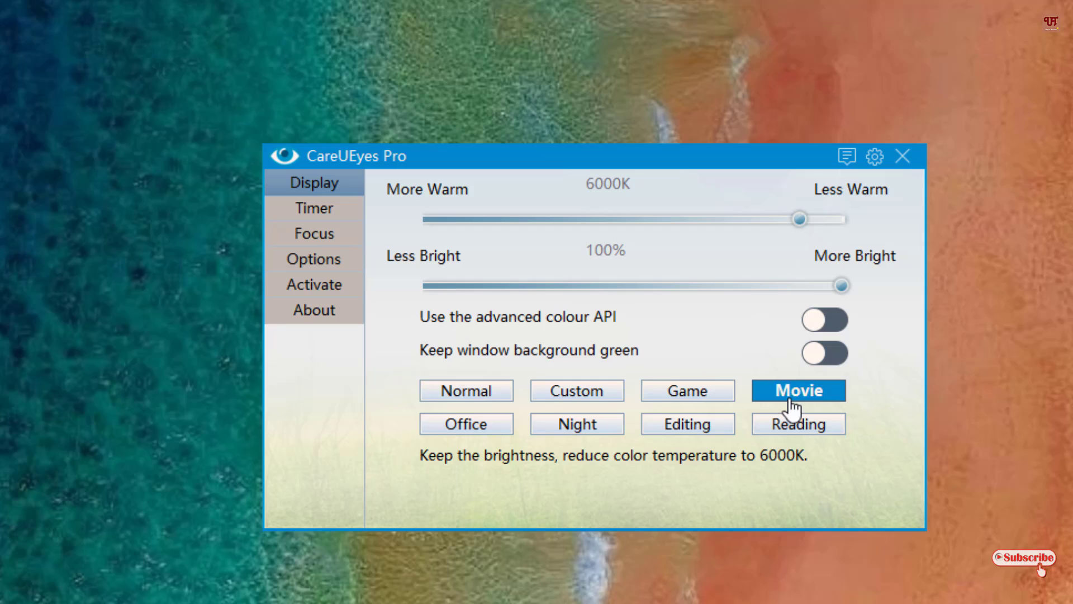
pyautogui.click(473, 429)
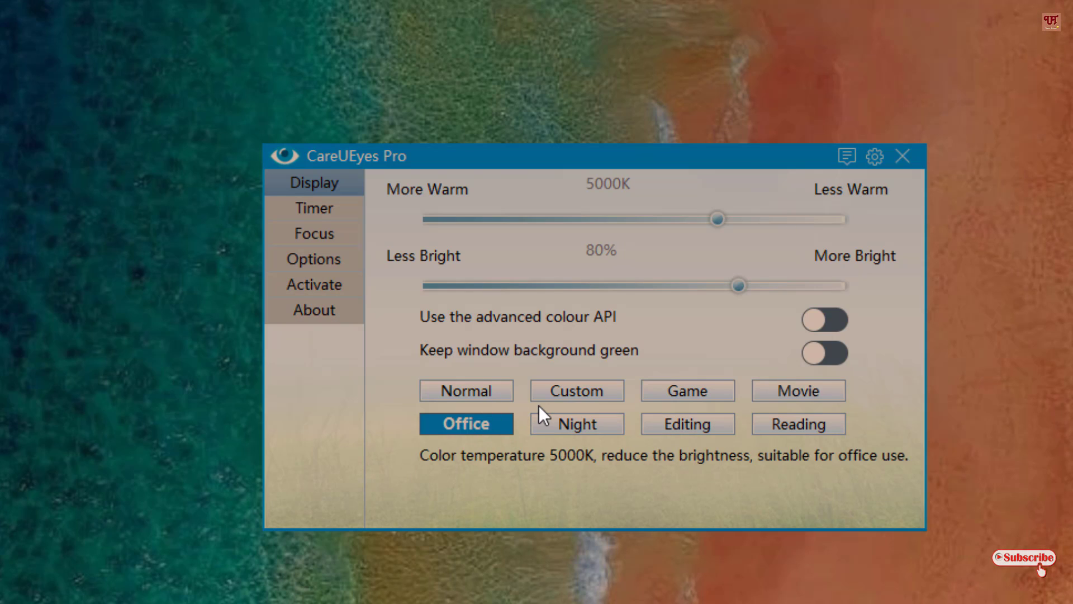
pyautogui.click(479, 396)
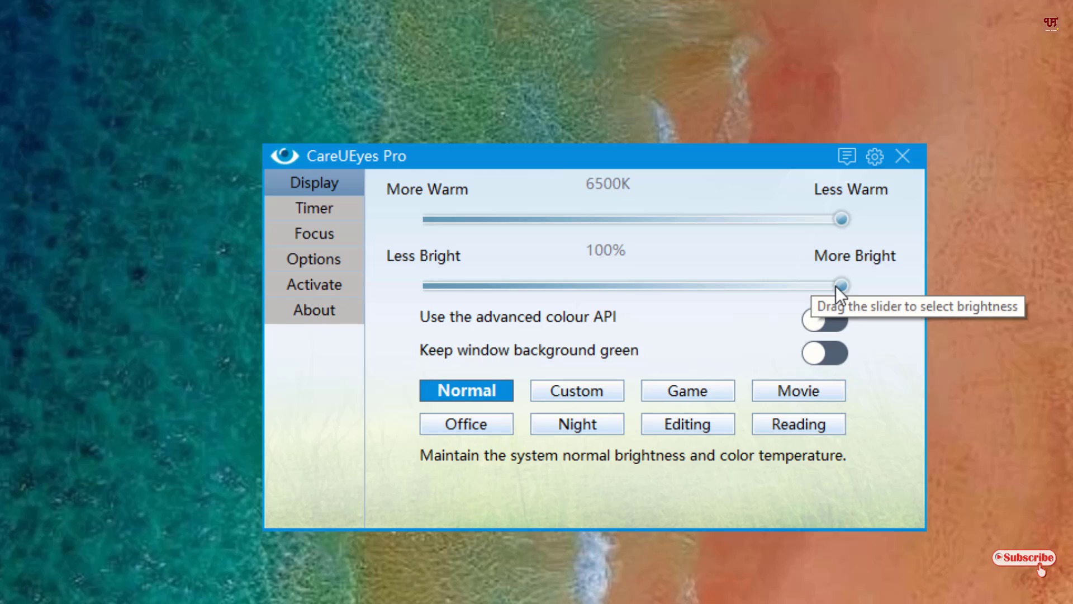
# Step: Lower the screen brightness from 100% to about 82%
pyautogui.moveTo(835, 286); pyautogui.dragTo(751, 283)
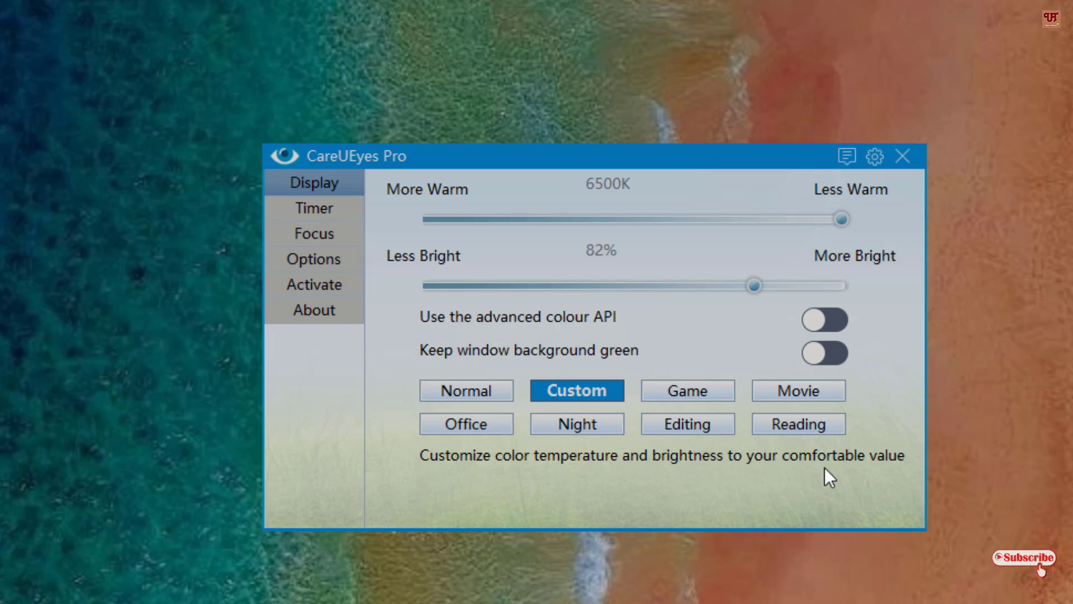
pyautogui.click(809, 425)
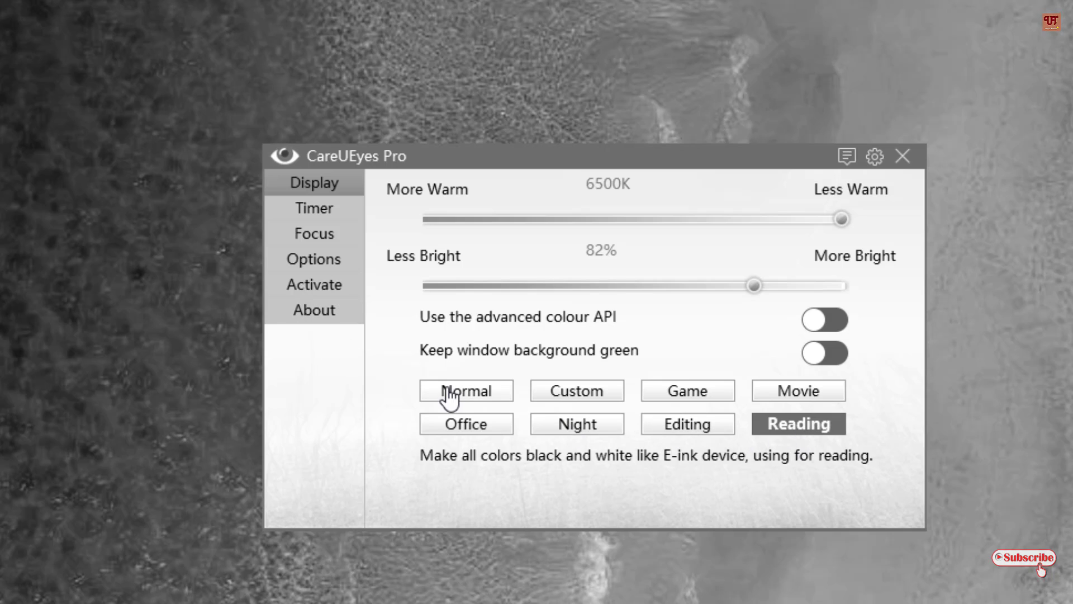
pyautogui.click(466, 400)
pyautogui.click(565, 396)
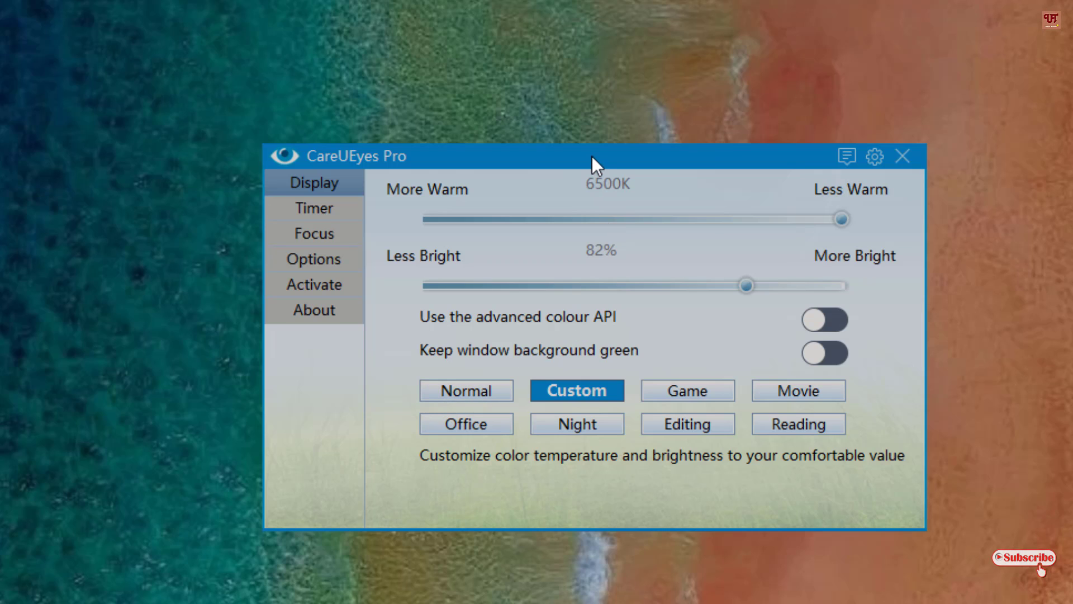
pyautogui.moveTo(592, 156); pyautogui.dragTo(556, 90)
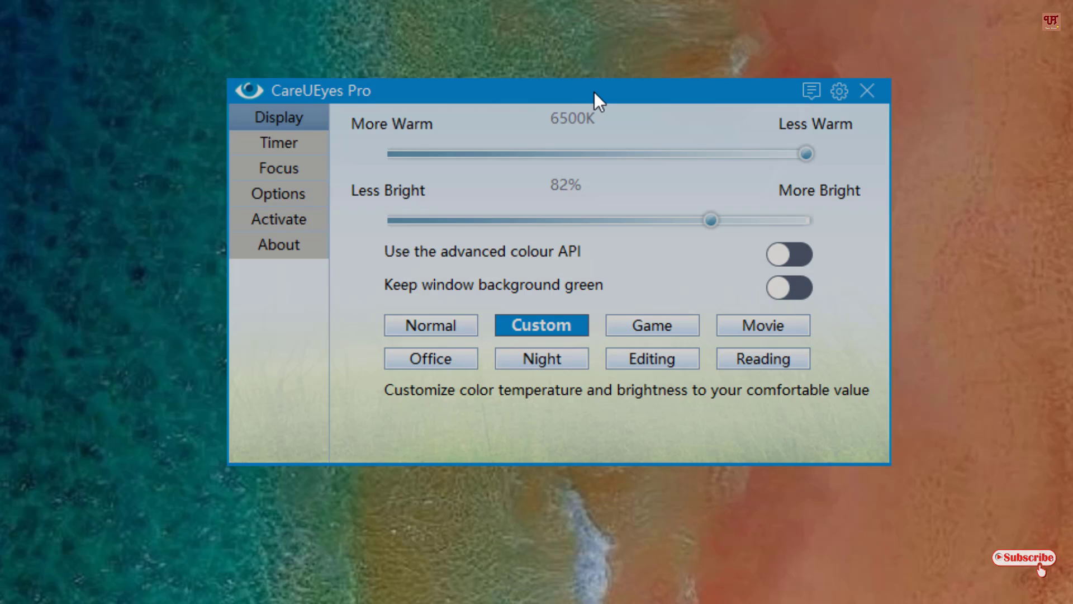
pyautogui.moveTo(594, 91); pyautogui.dragTo(585, 117)
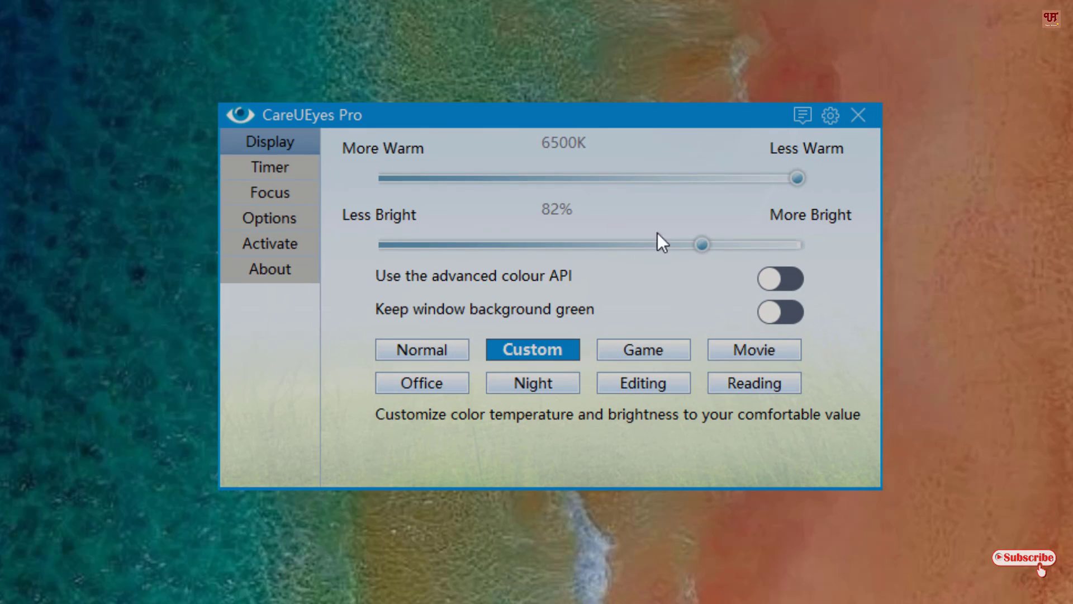